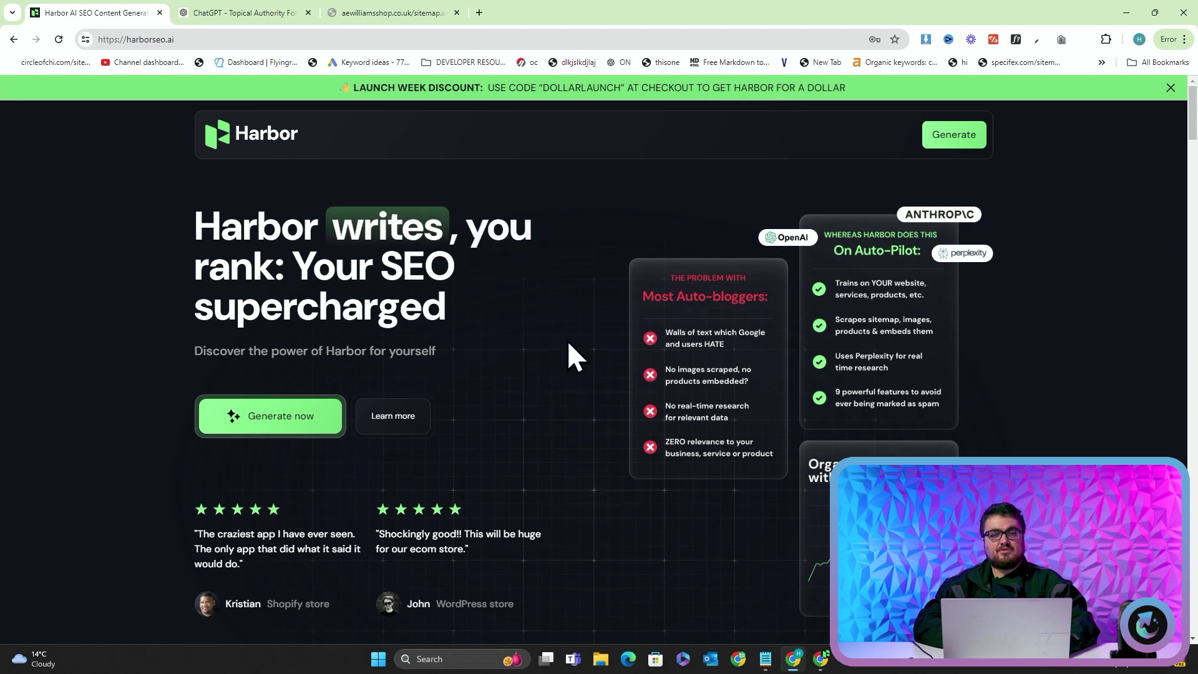
# Zoom the aewilliamsshop sitemap to 150% and search for the SitemapToClipboard extension in a new tab
pyautogui.click(367, 9)
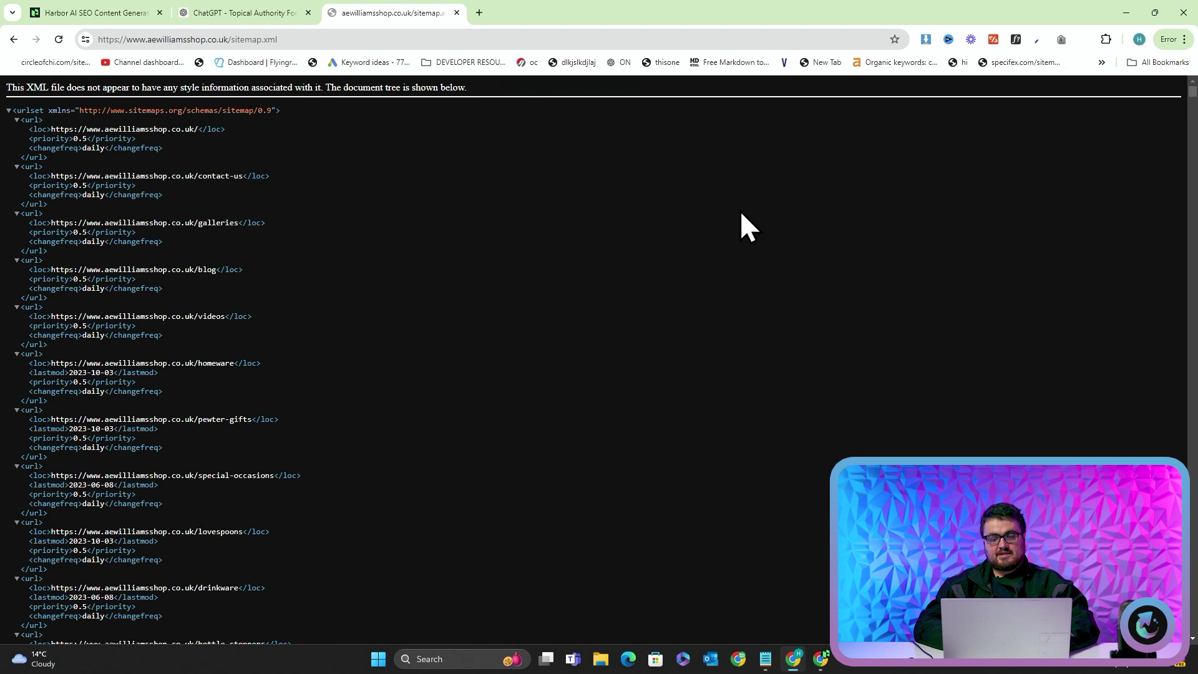
pyautogui.hotkey('ctrl', '+')
pyautogui.hotkey('ctrl', '+')
pyautogui.hotkey('ctrl', '+')
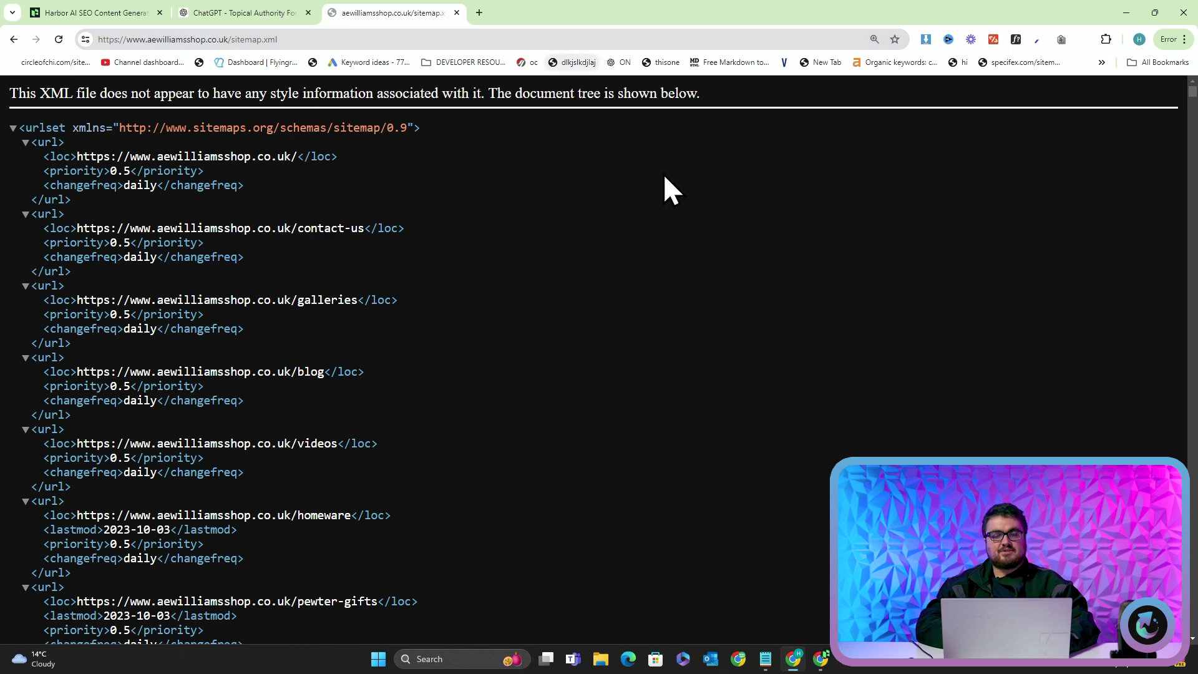
pyautogui.click(480, 14)
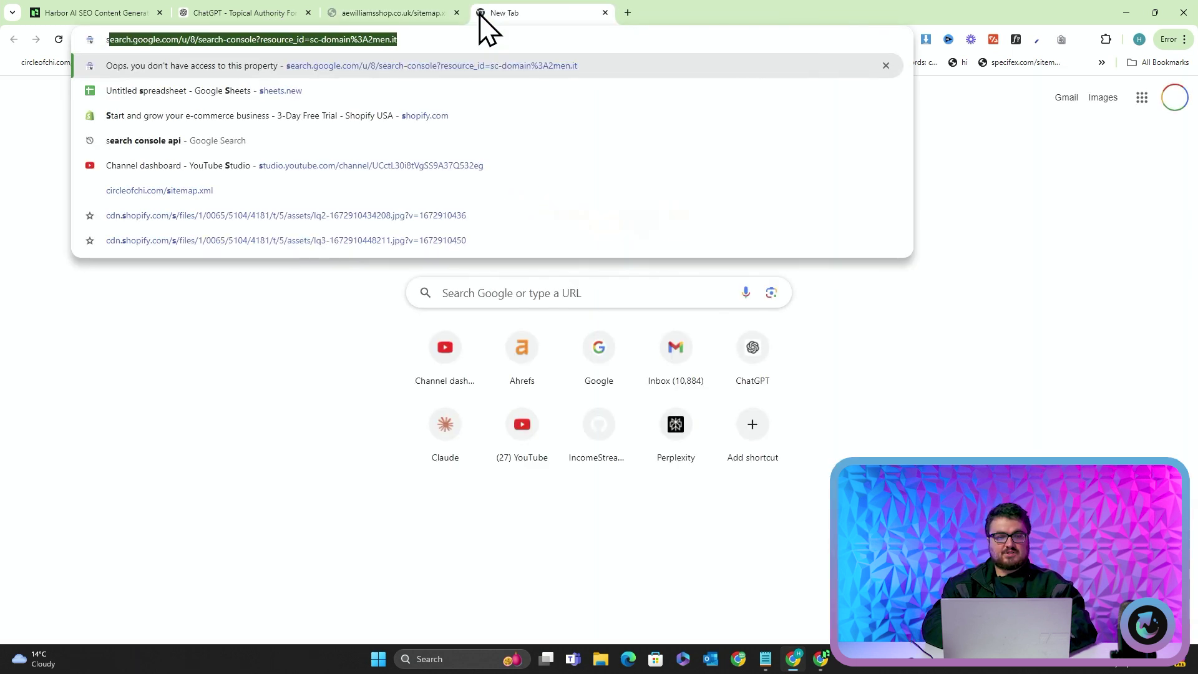
pyautogui.write('sitemaptoclipboard')
pyautogui.press('Return')
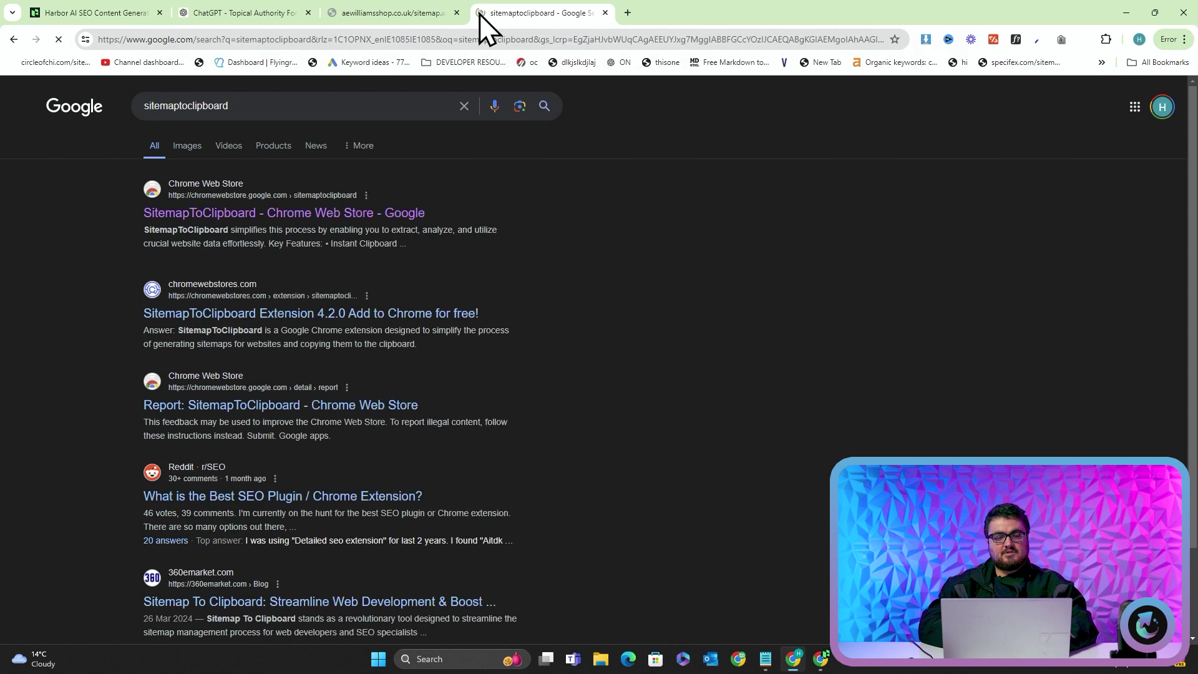
# Copy all the sitemap's URLs to the clipboard with SitemapToClipboard
pyautogui.click(393, 9)
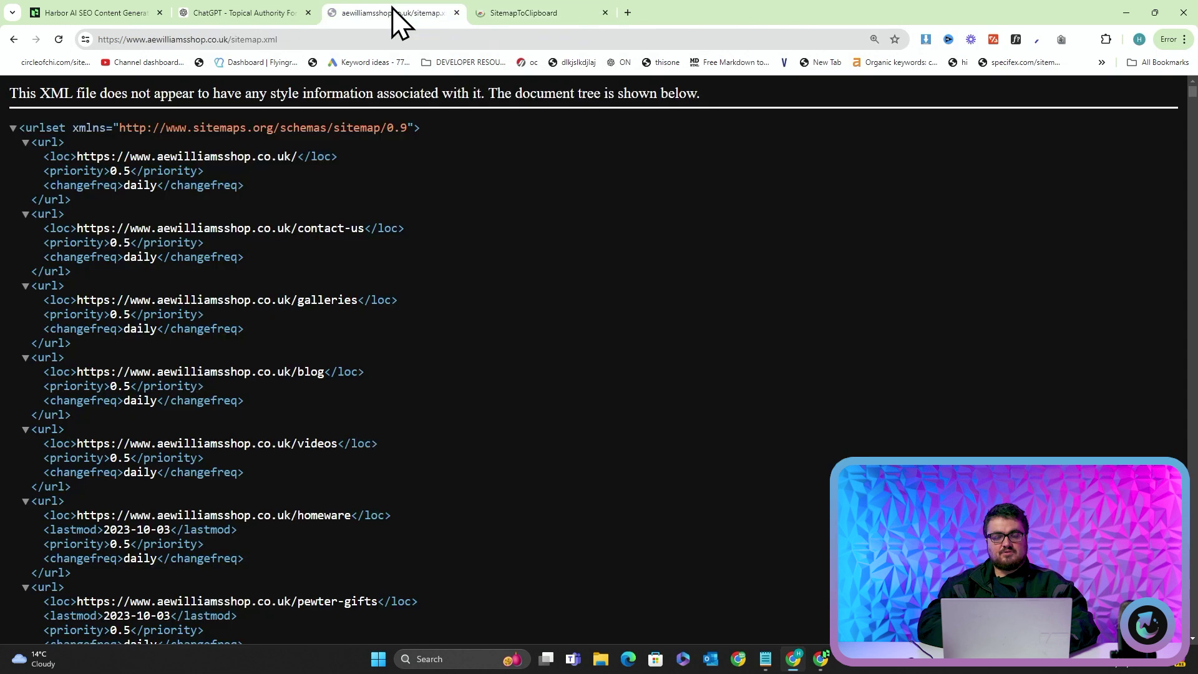
pyautogui.click(1060, 35)
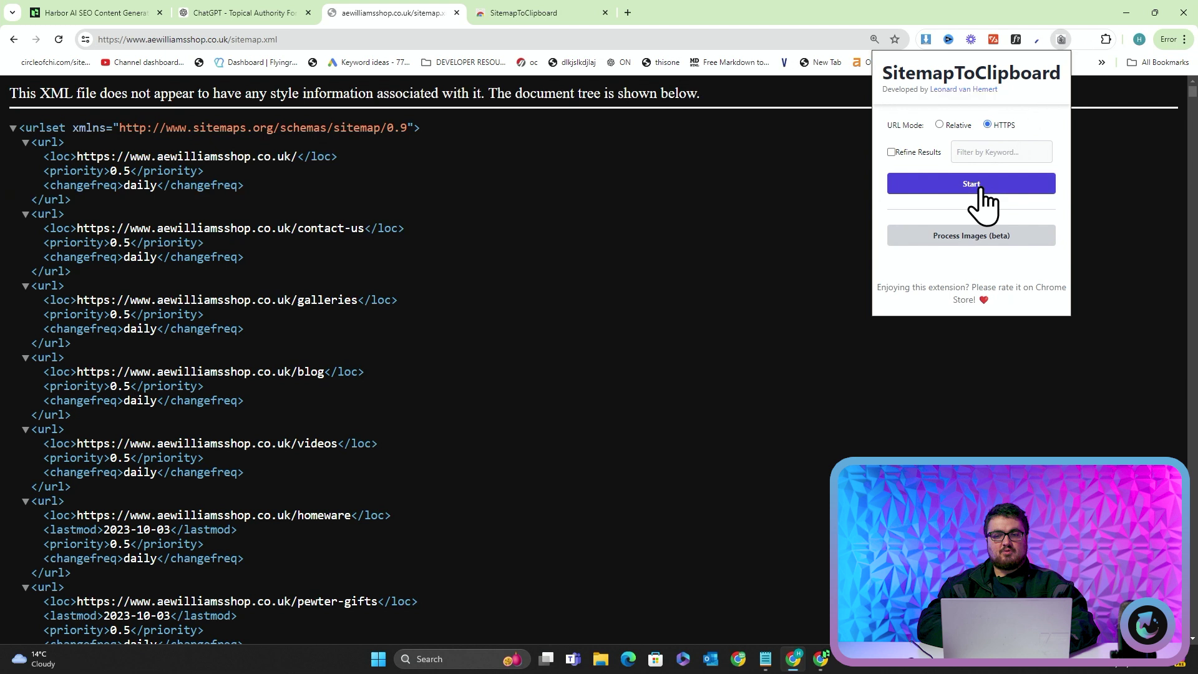
pyautogui.click(940, 186)
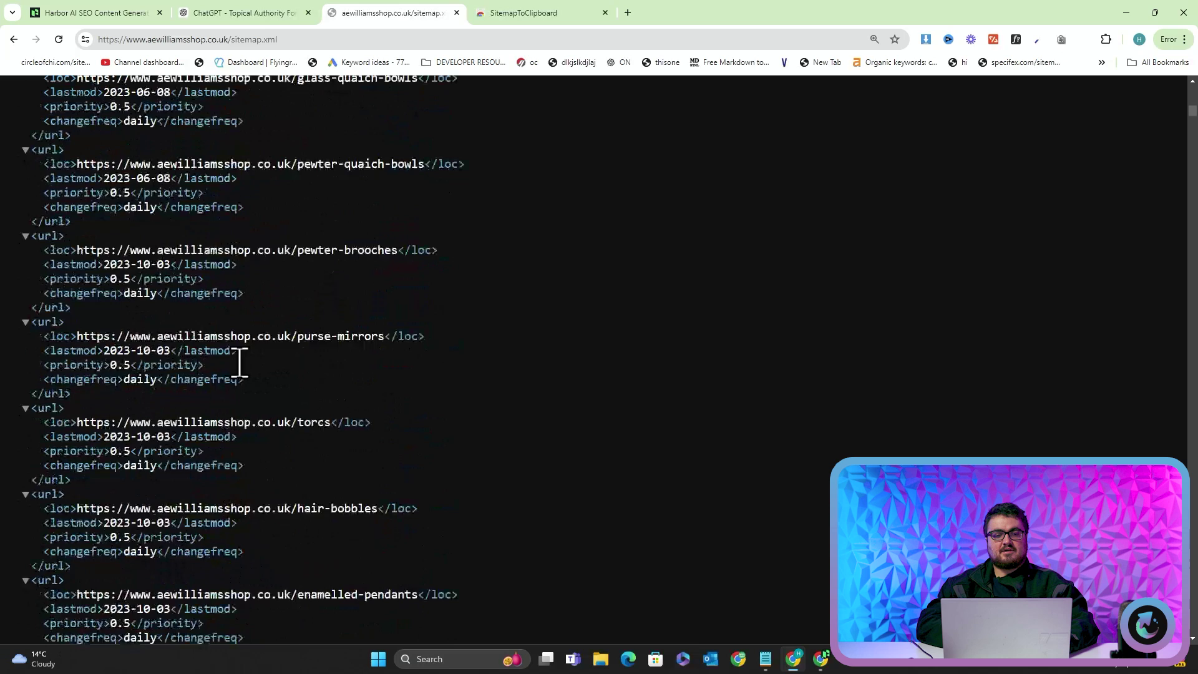
# Paste the copied aewilliamsshop sitemap URLs into the Topical Authority GPT chat and send them
pyautogui.click(231, 15)
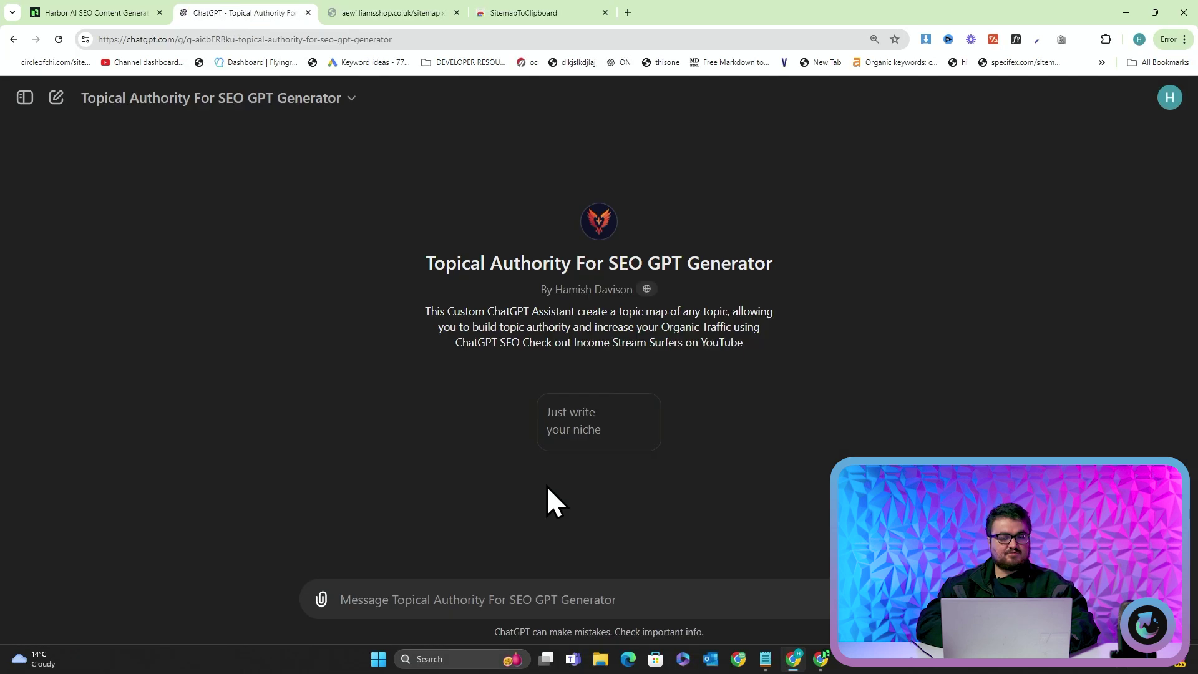
pyautogui.click(551, 600)
pyautogui.hotkey('ctrl', 'v')
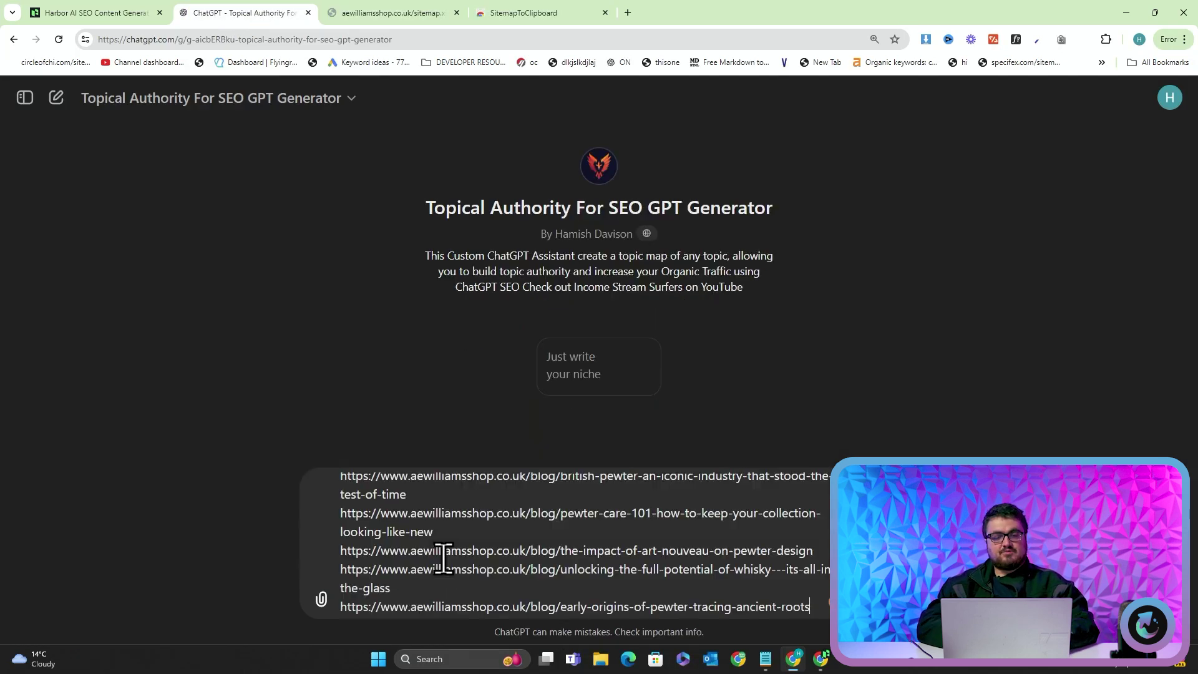
pyautogui.press('Return')
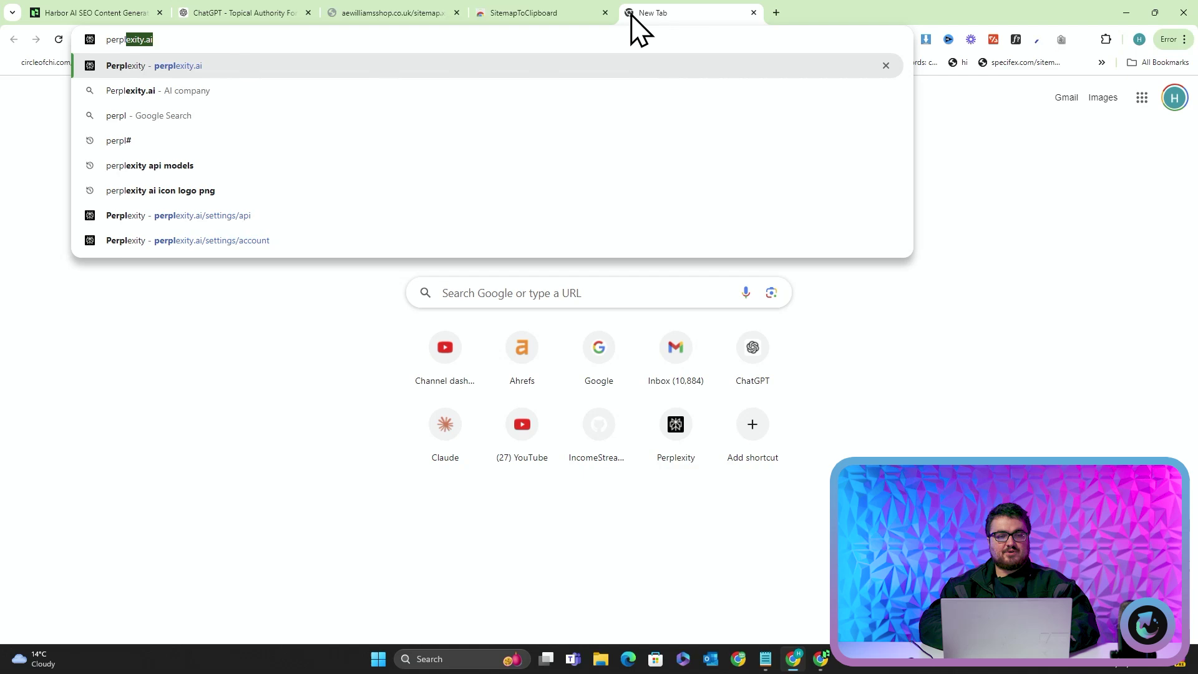
# Ask Perplexity for a business summary of AE Williams shop and read through the answer
pyautogui.press('Return')
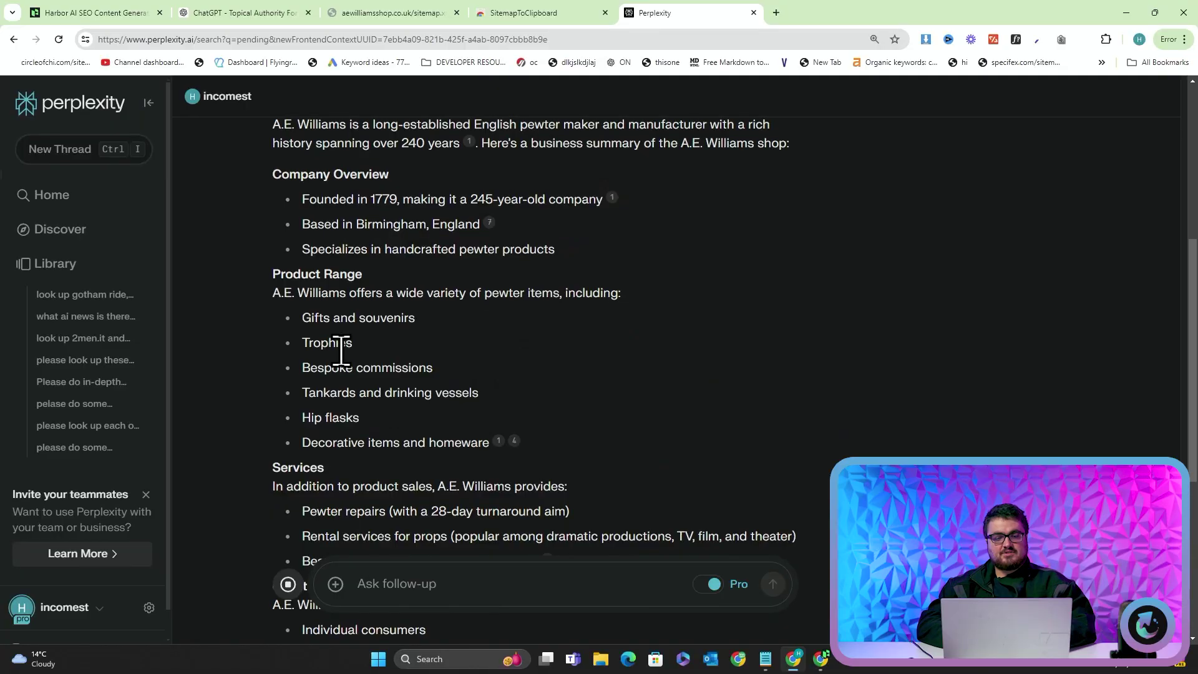
pyautogui.scroll(-2, 342, 352)
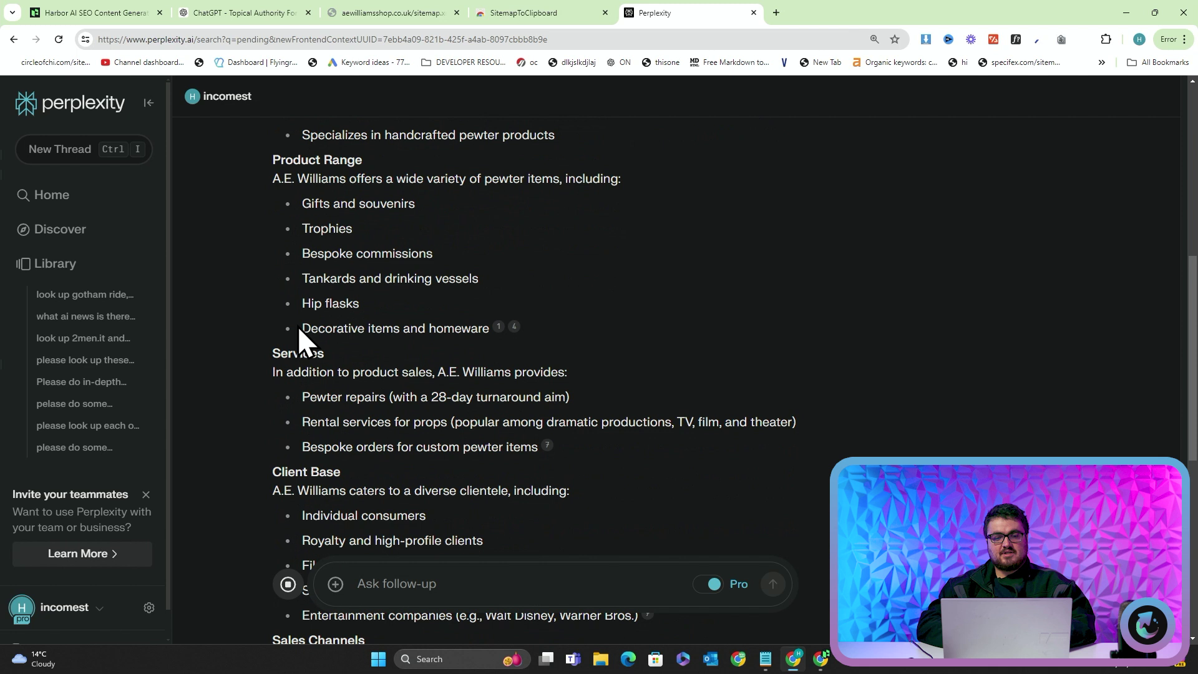
# Review the pillar table, then ask the GPT for five subpillars with URL handles per pillar
pyautogui.click(278, 8)
pyautogui.scroll(-10, 558, 406)
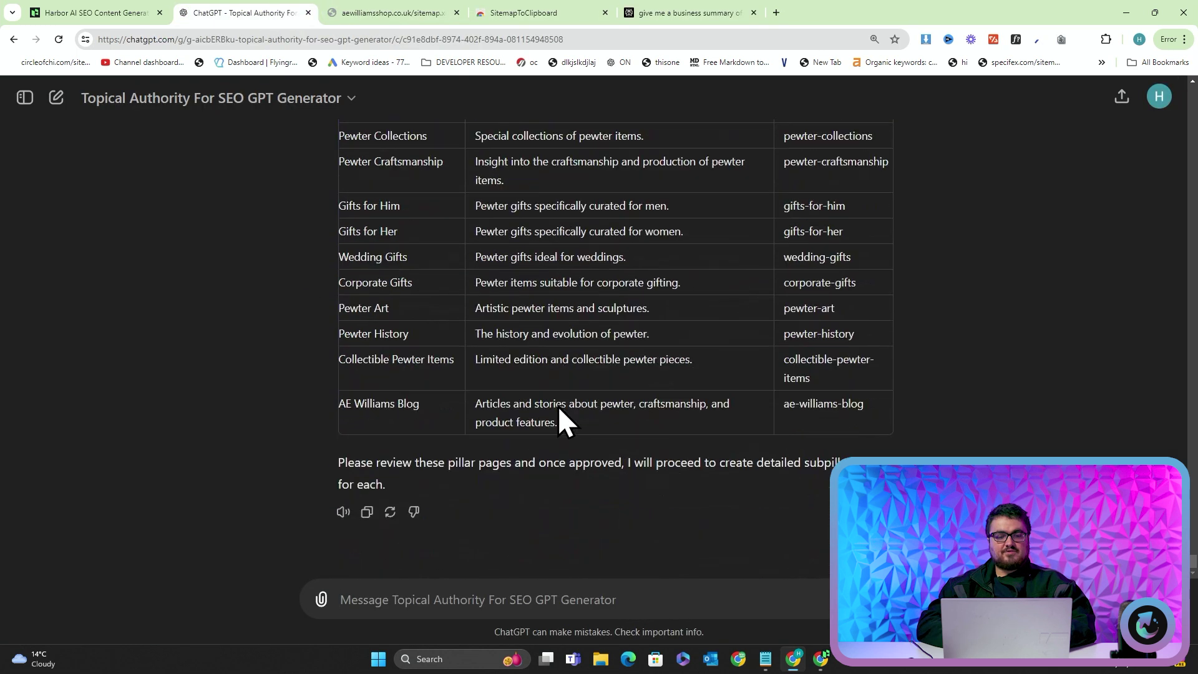
pyautogui.scroll(2, 558, 405)
pyautogui.scroll(2, 557, 405)
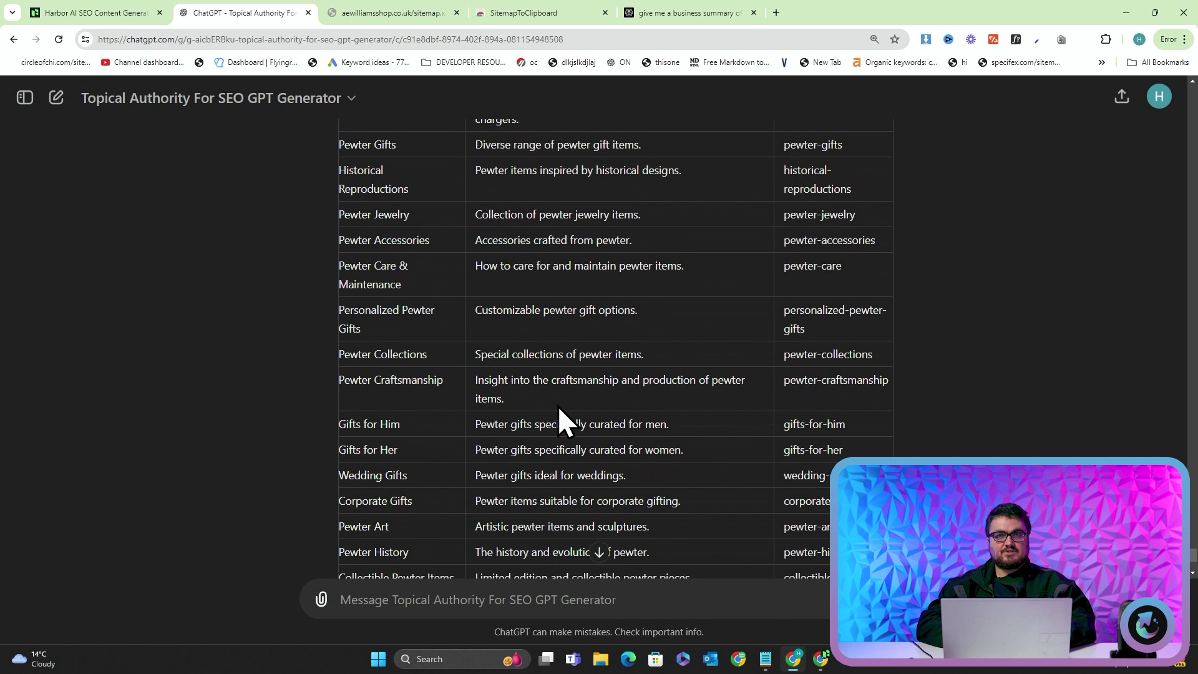
pyautogui.scroll(-4, 557, 405)
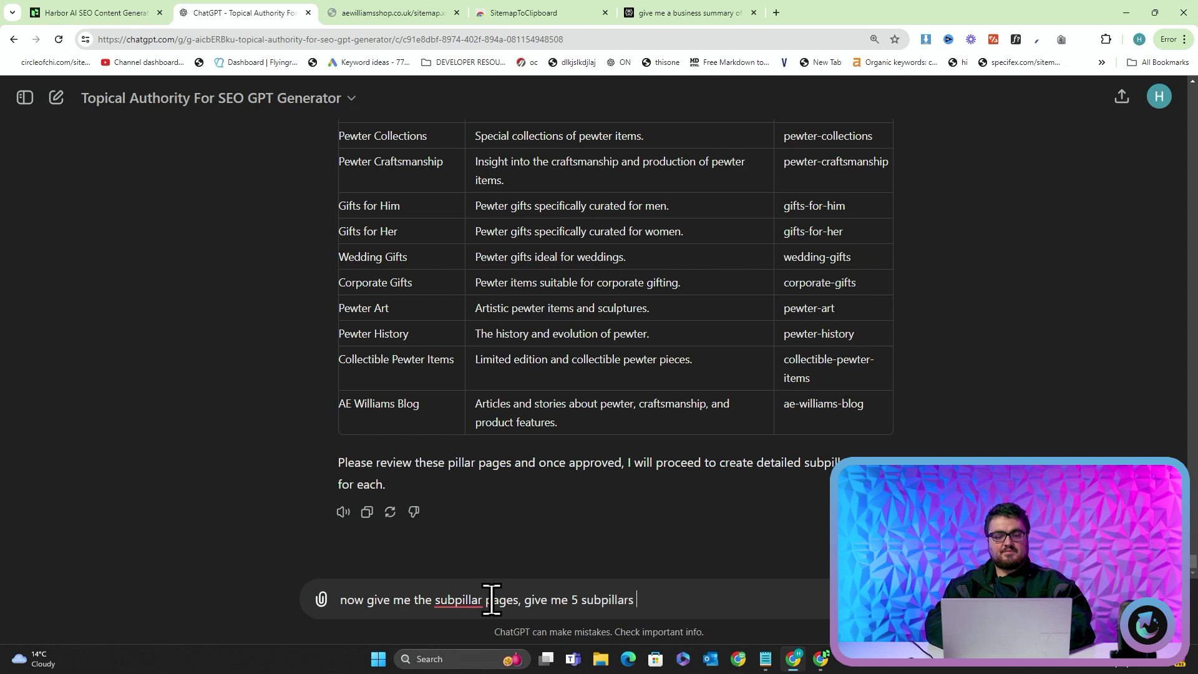
pyautogui.press('Return')
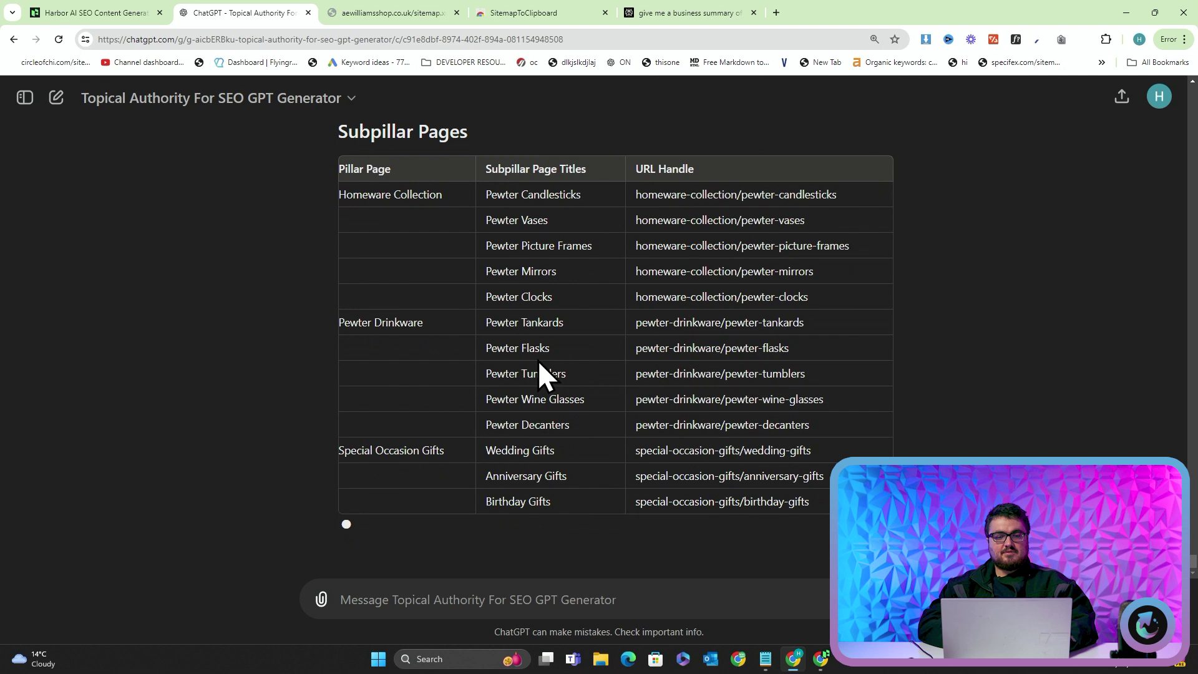
pyautogui.scroll(1, 587, 362)
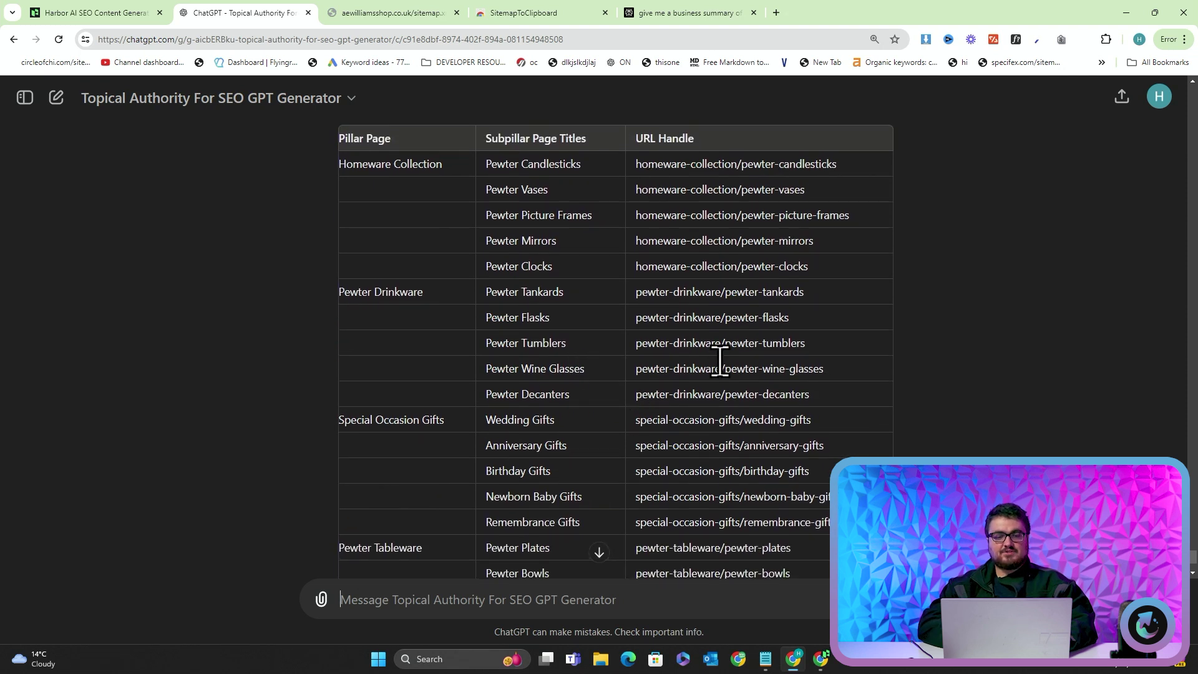
# Find 'wine' in the conversation and select the wine-related URL handles in the table
pyautogui.hotkey('ctrl', 'f')
pyautogui.write('wine')
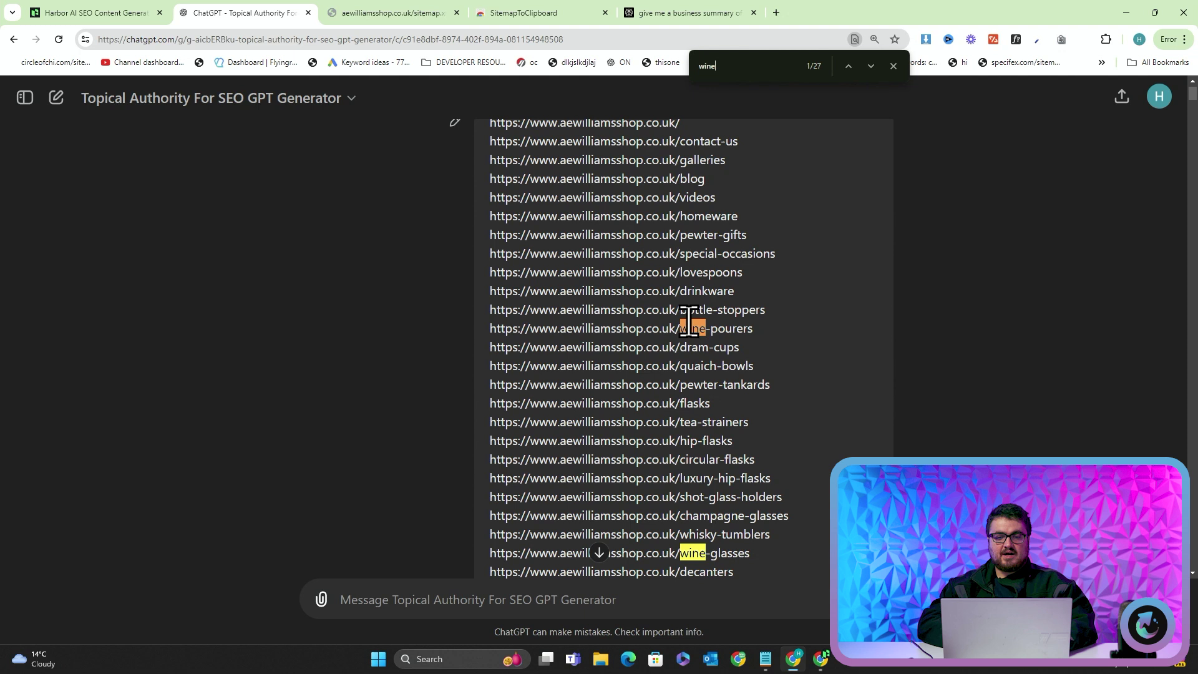
pyautogui.moveTo(690, 321); pyautogui.dragTo(812, 375)
pyautogui.moveTo(681, 554); pyautogui.dragTo(746, 567)
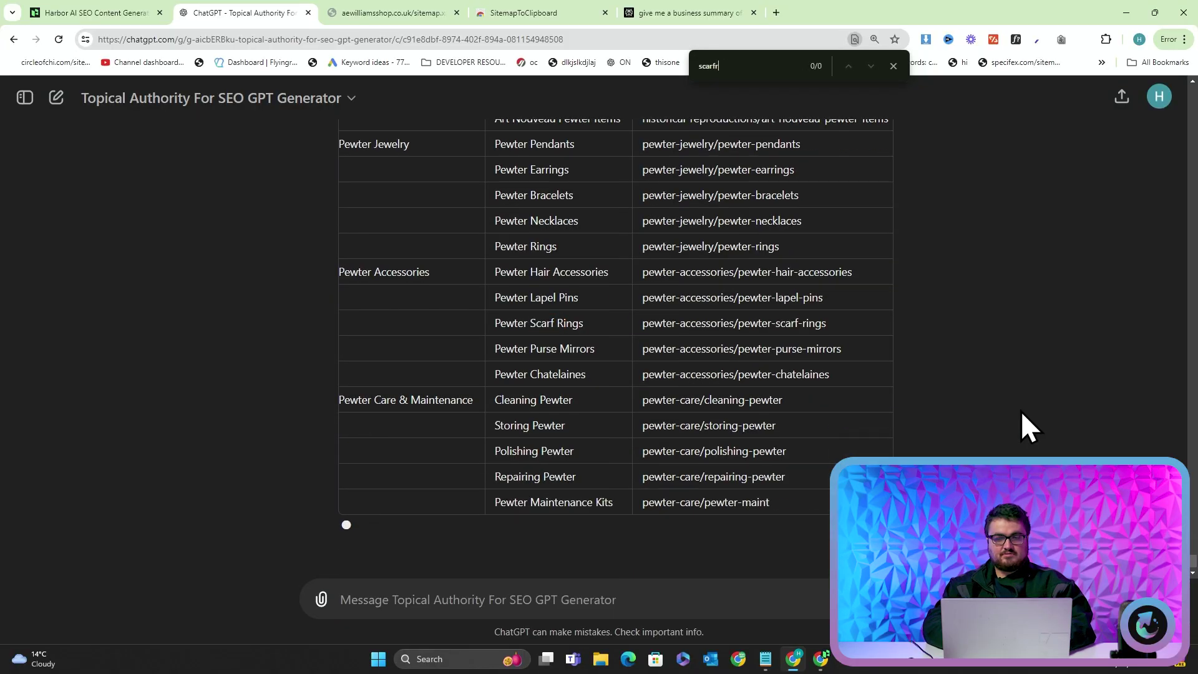
# Search for 'scarf-ring' and scroll the streaming table down to Collectible Pewter Items
pyautogui.press('BackSpace')
pyautogui.write('-ring')
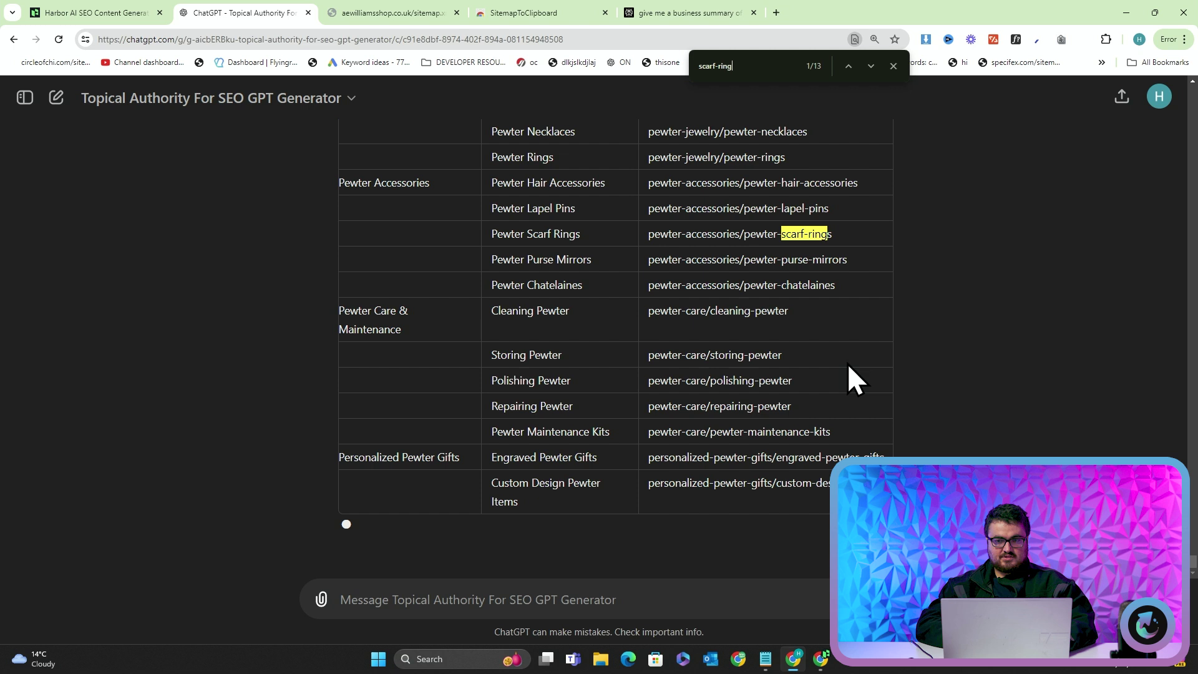
pyautogui.press('Return')
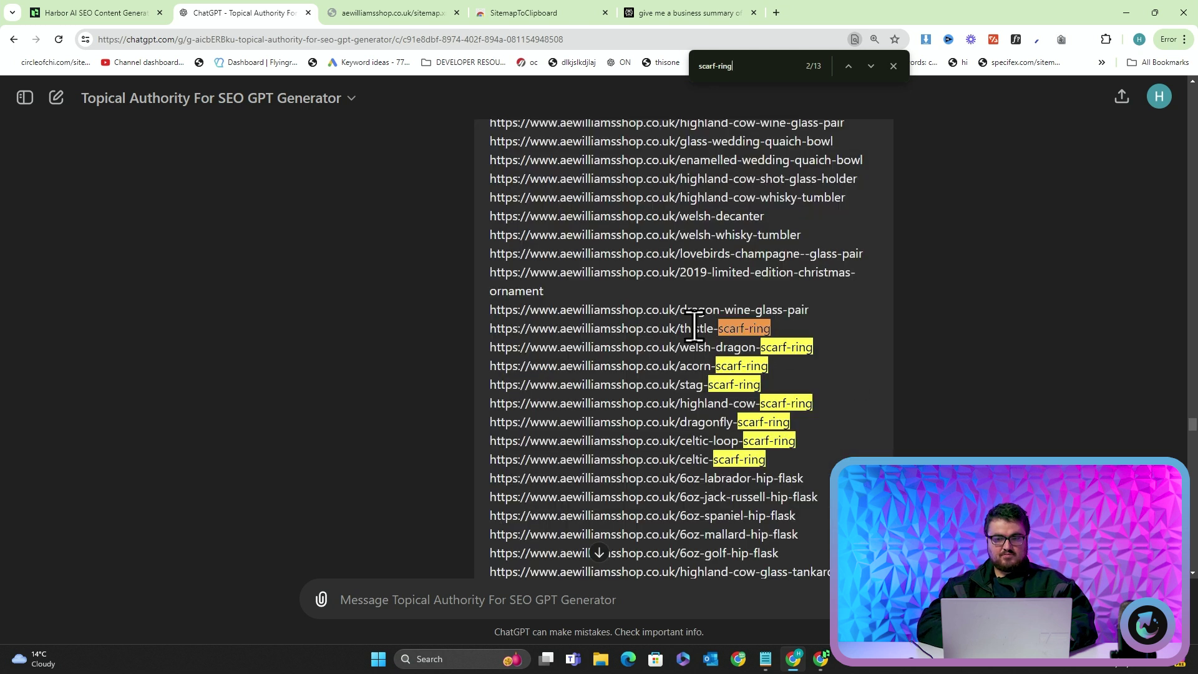
pyautogui.moveTo(1190, 420); pyautogui.dragTo(1192, 599)
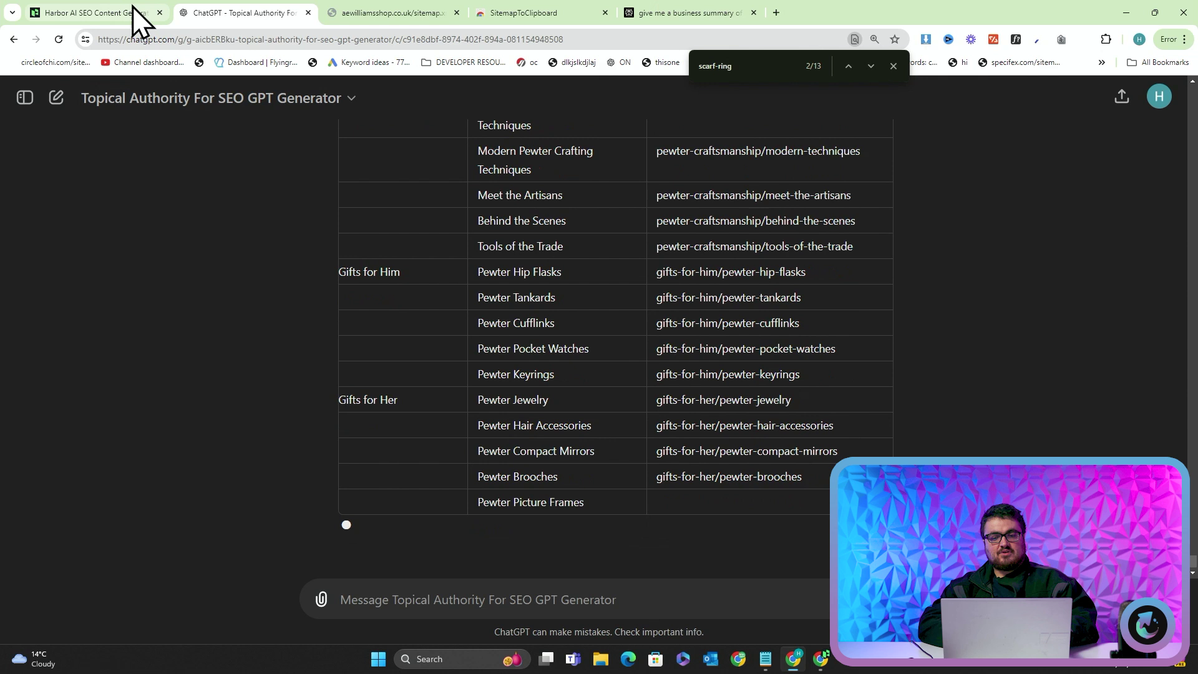
pyautogui.scroll(15, 452, 306)
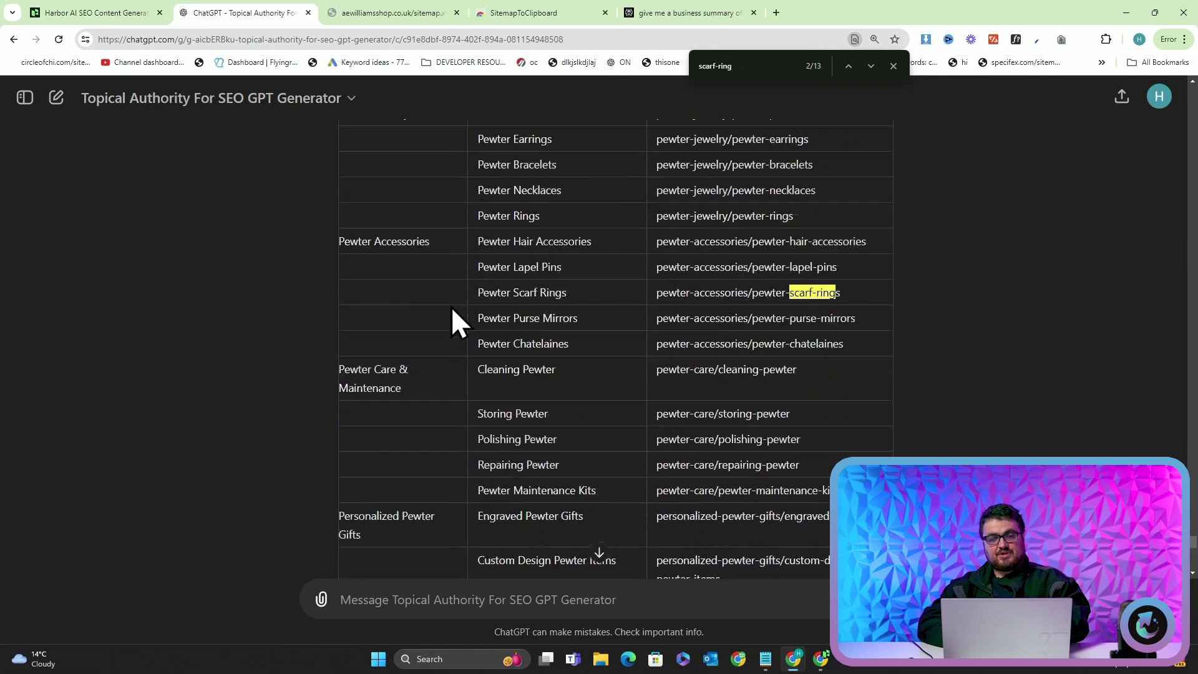
pyautogui.scroll(10, 451, 306)
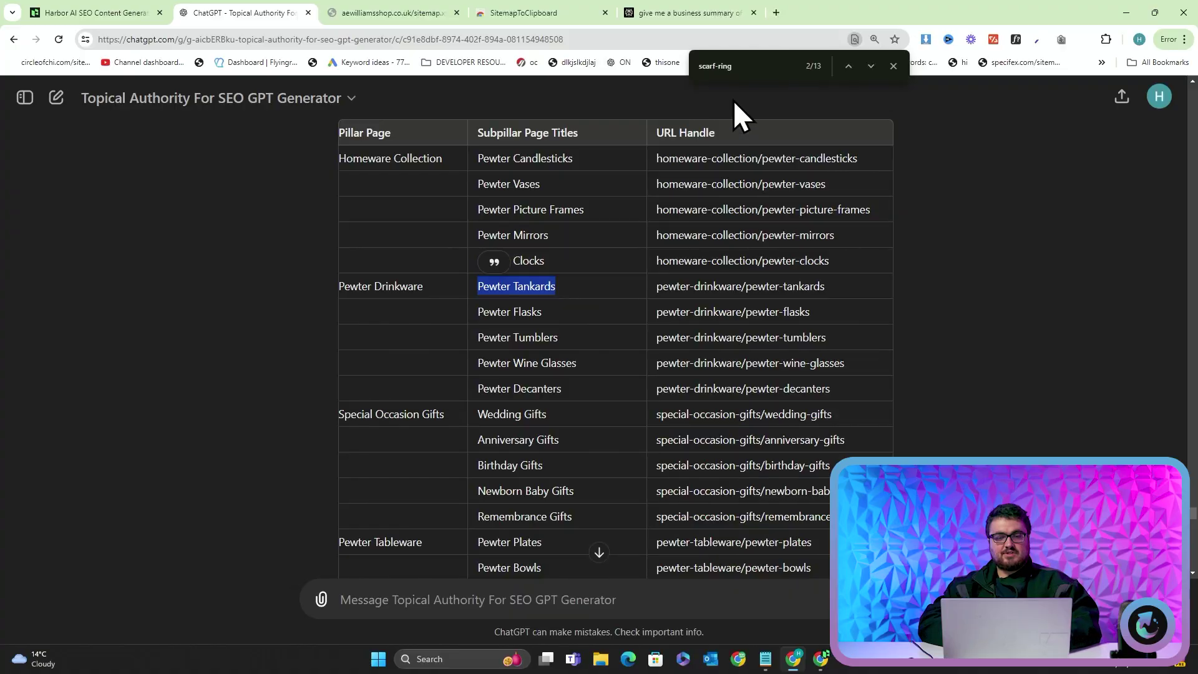
pyautogui.scroll(-15, 605, 488)
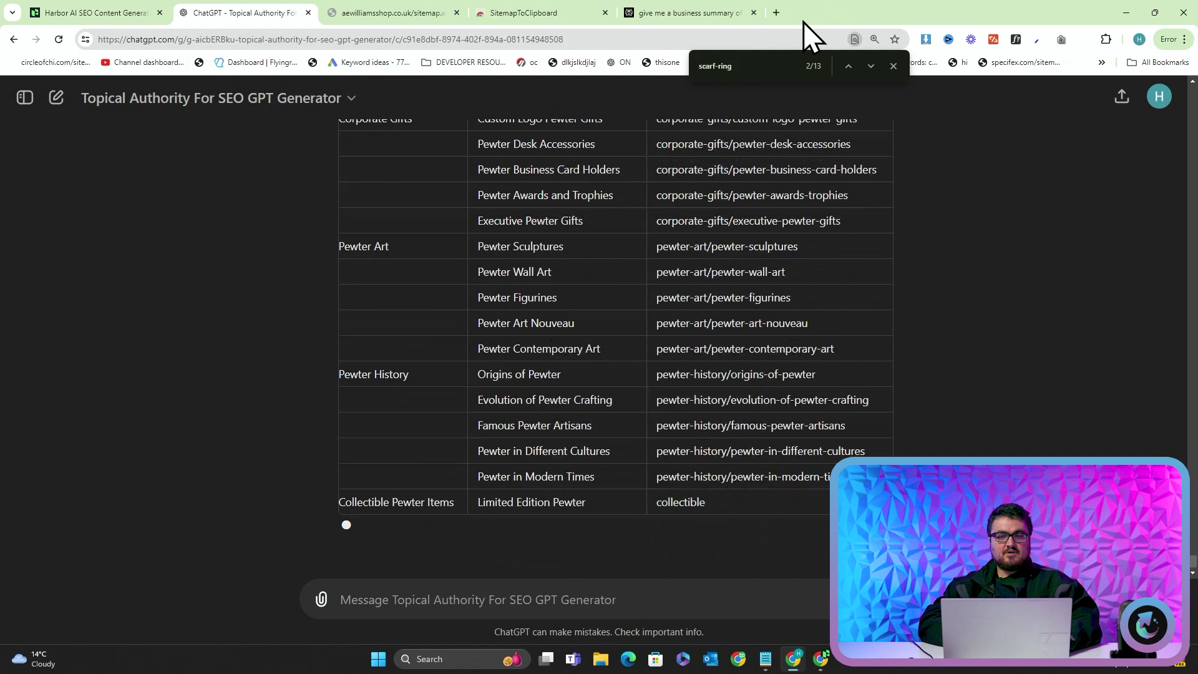
# Load the Claude site in a new browser tab
pyautogui.rightClick(786, 13)
pyautogui.press('Escape')
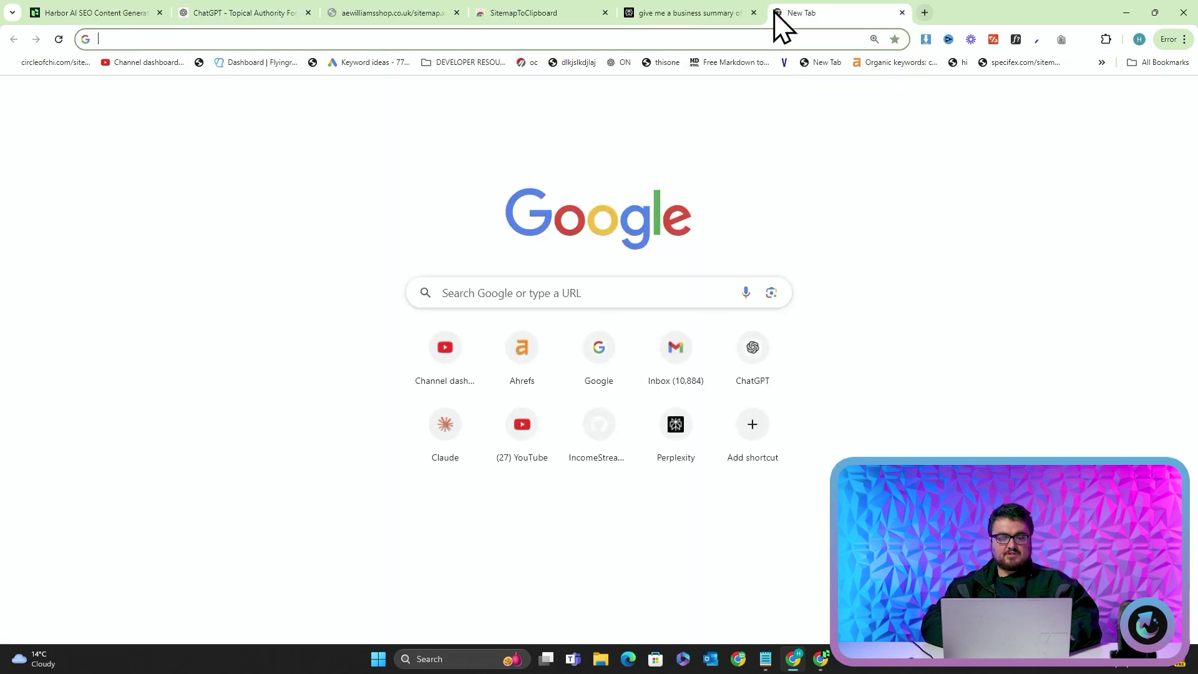
pyautogui.write('claude')
pyautogui.press('Return')
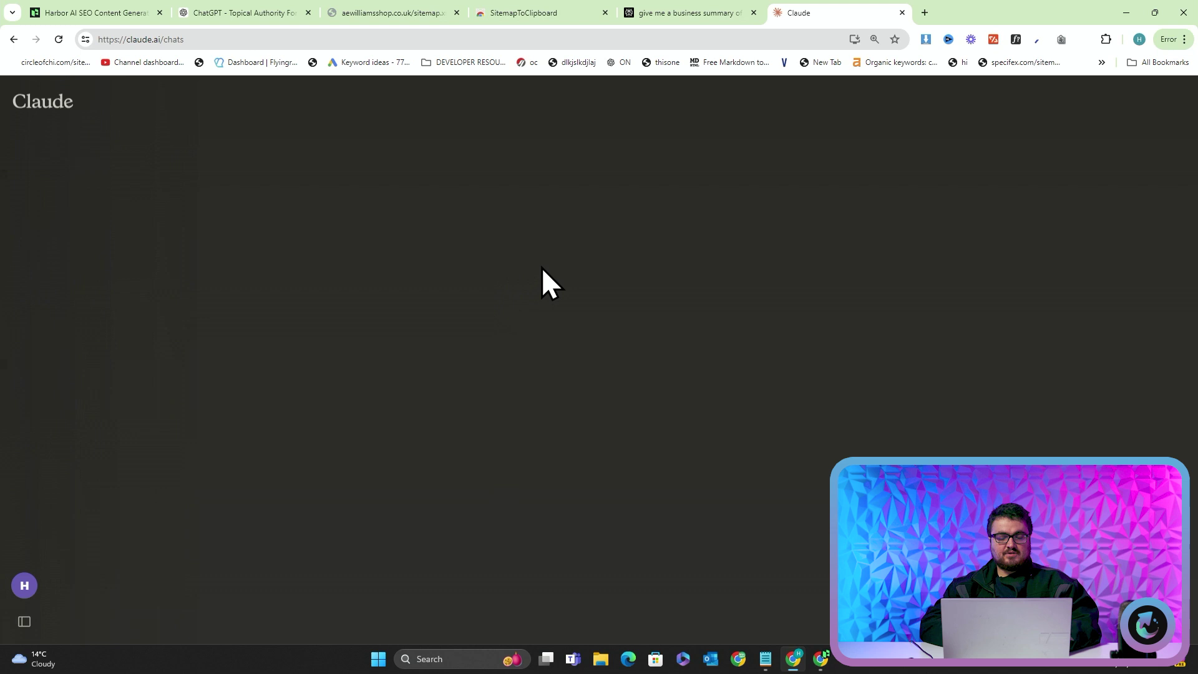
# Ask Claude for 3 long-tail tags for Pewter Tankards and copy its reply
pyautogui.write('generate 3 l')
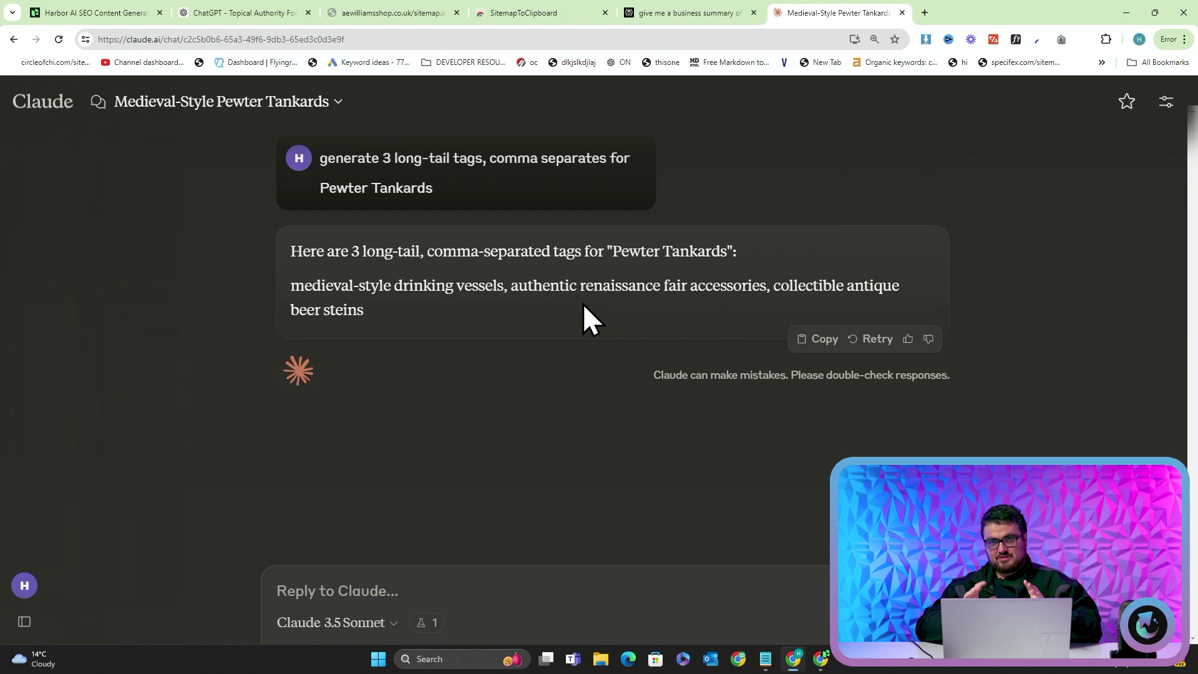
pyautogui.moveTo(291, 250); pyautogui.dragTo(357, 318)
pyautogui.rightClick(387, 321)
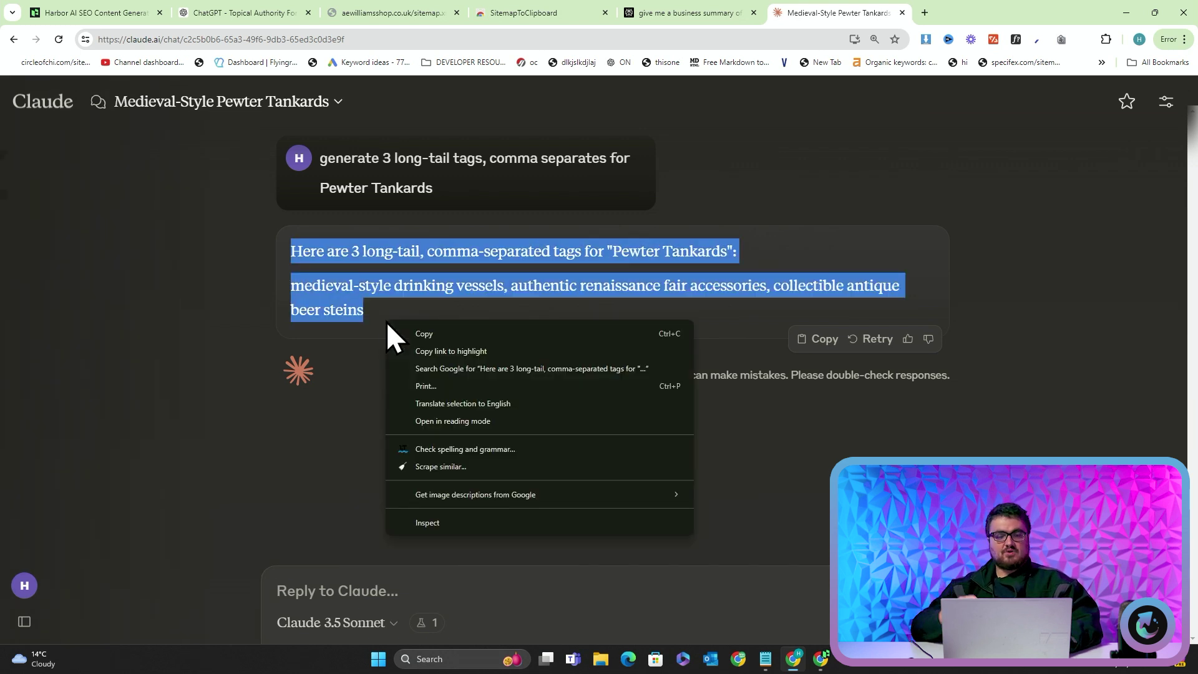
pyautogui.click(341, 255)
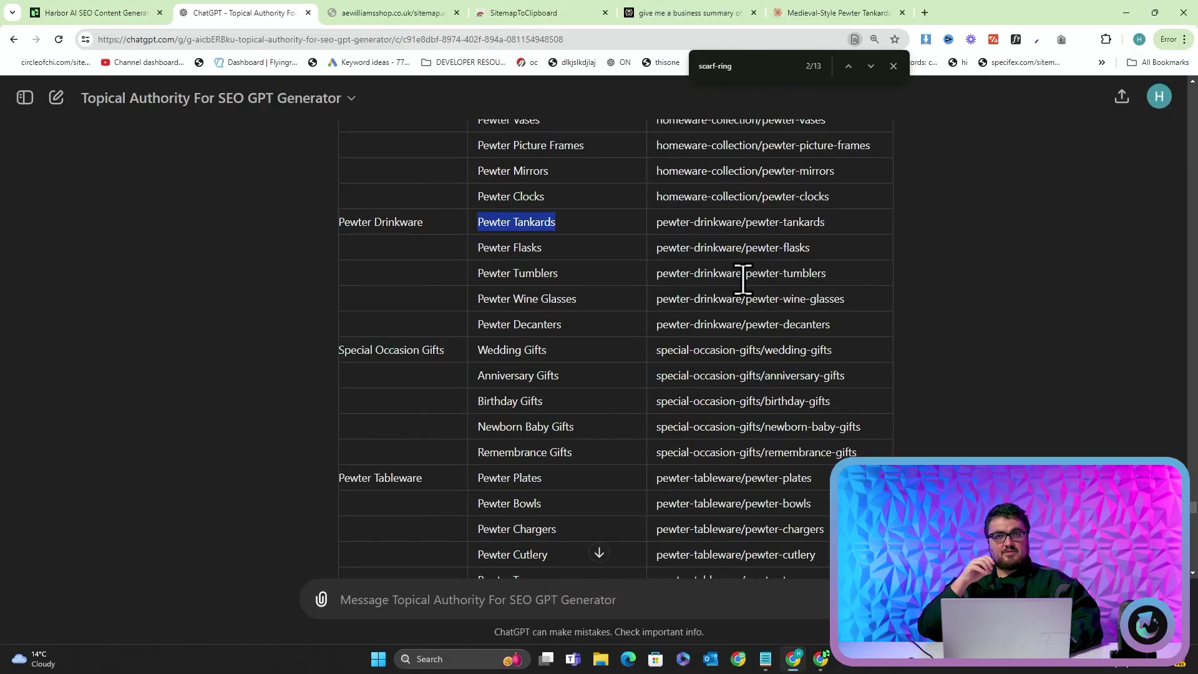
pyautogui.scroll(4, 744, 279)
pyautogui.click(108, 13)
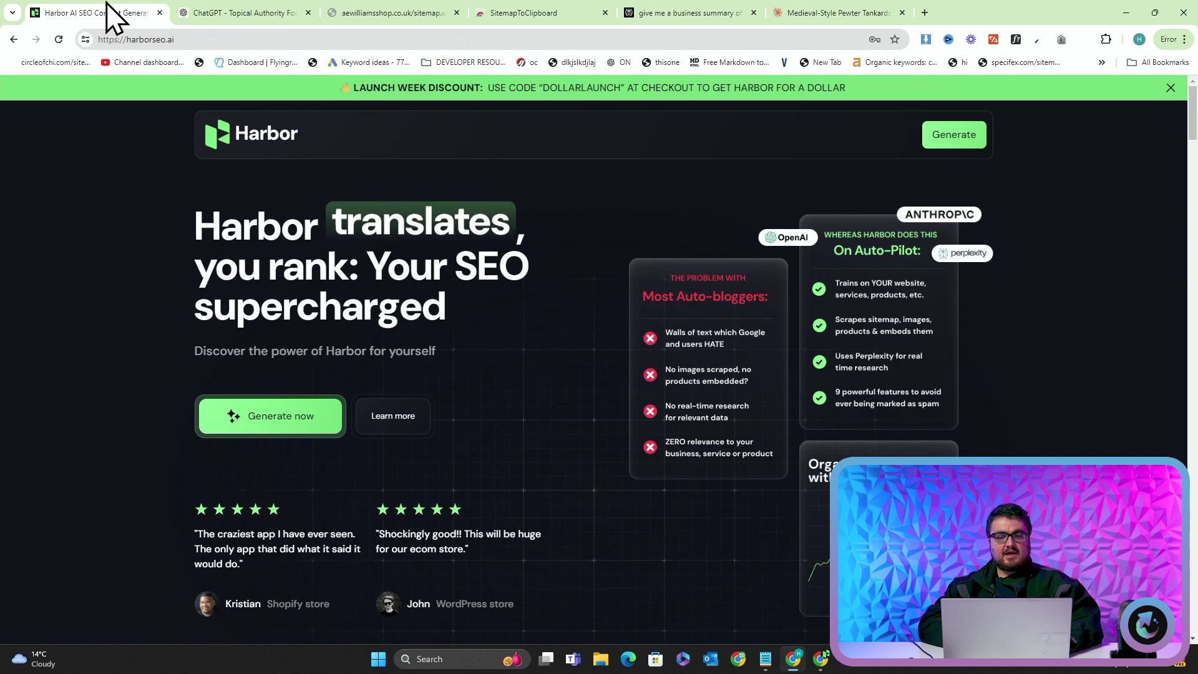
pyautogui.scroll(-15, 663, 483)
pyautogui.scroll(-5, 663, 483)
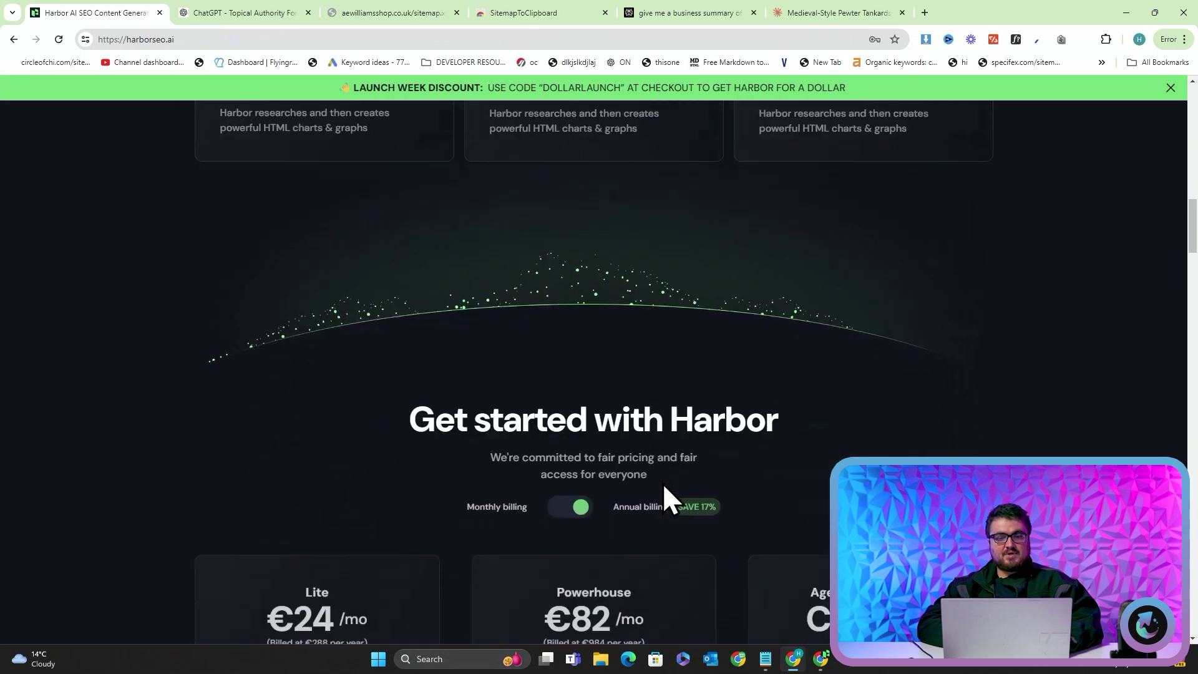
pyautogui.scroll(20, 662, 484)
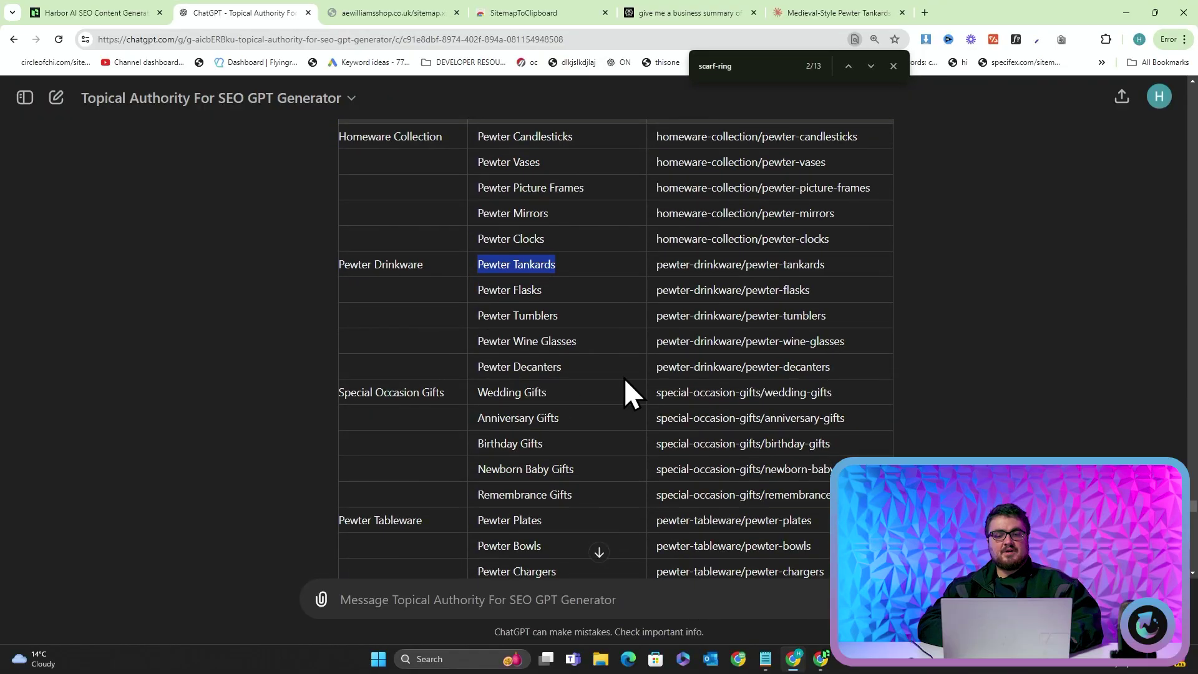
# Scroll through the finished subpillar table down to the AE Williams Blog rows and closing text
pyautogui.scroll(1, 626, 380)
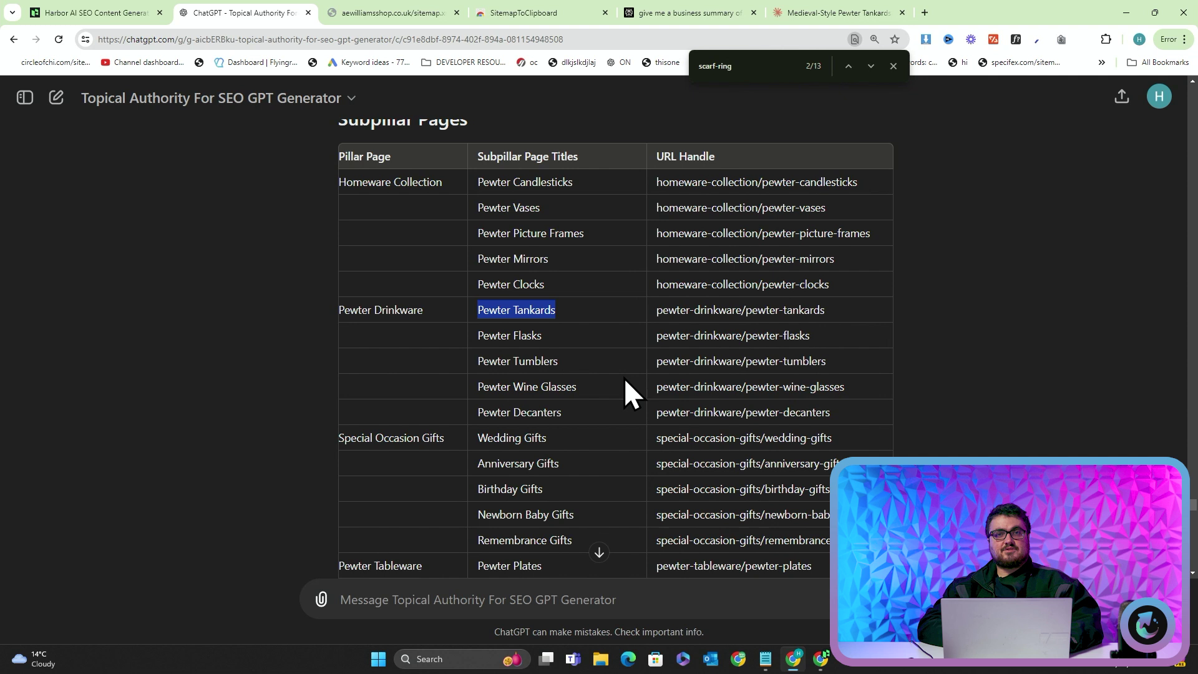
pyautogui.scroll(3, 625, 378)
pyautogui.scroll(-9, 624, 377)
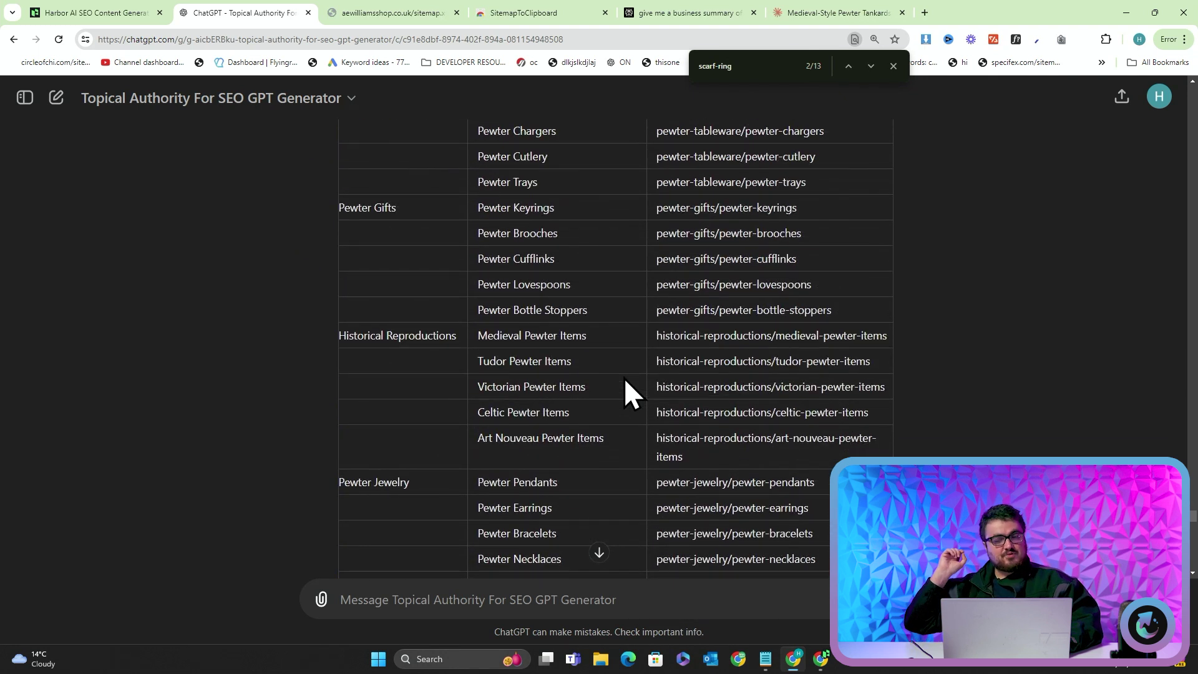
pyautogui.scroll(9, 624, 377)
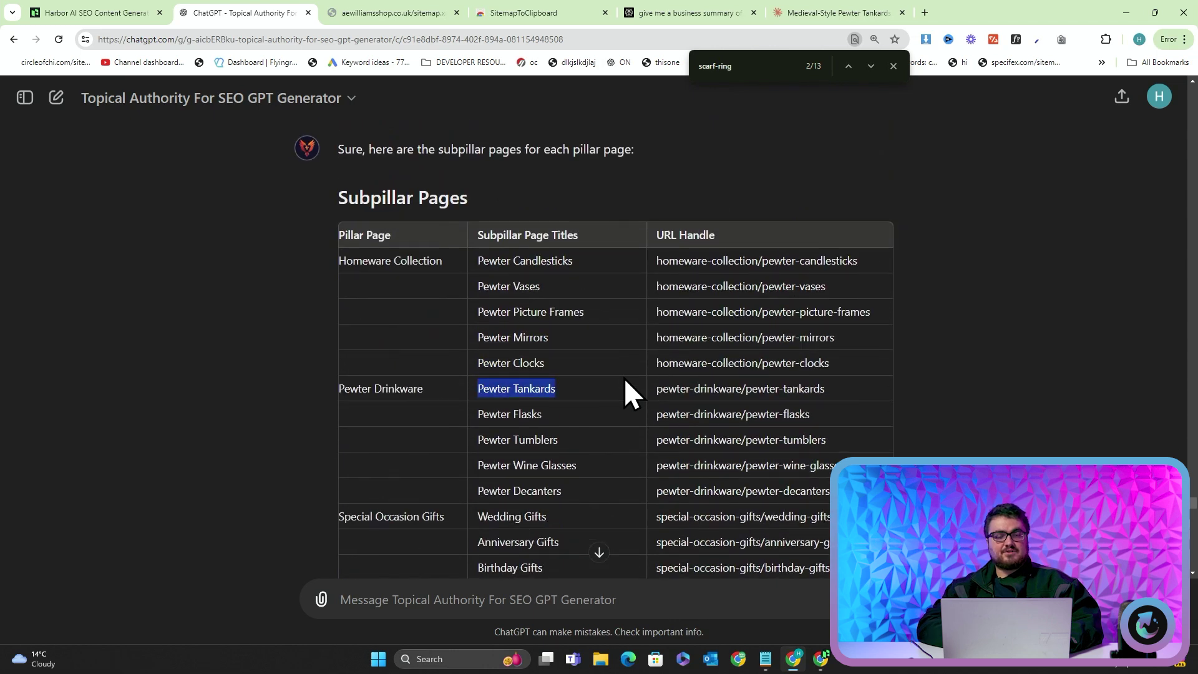
pyautogui.scroll(-20, 625, 377)
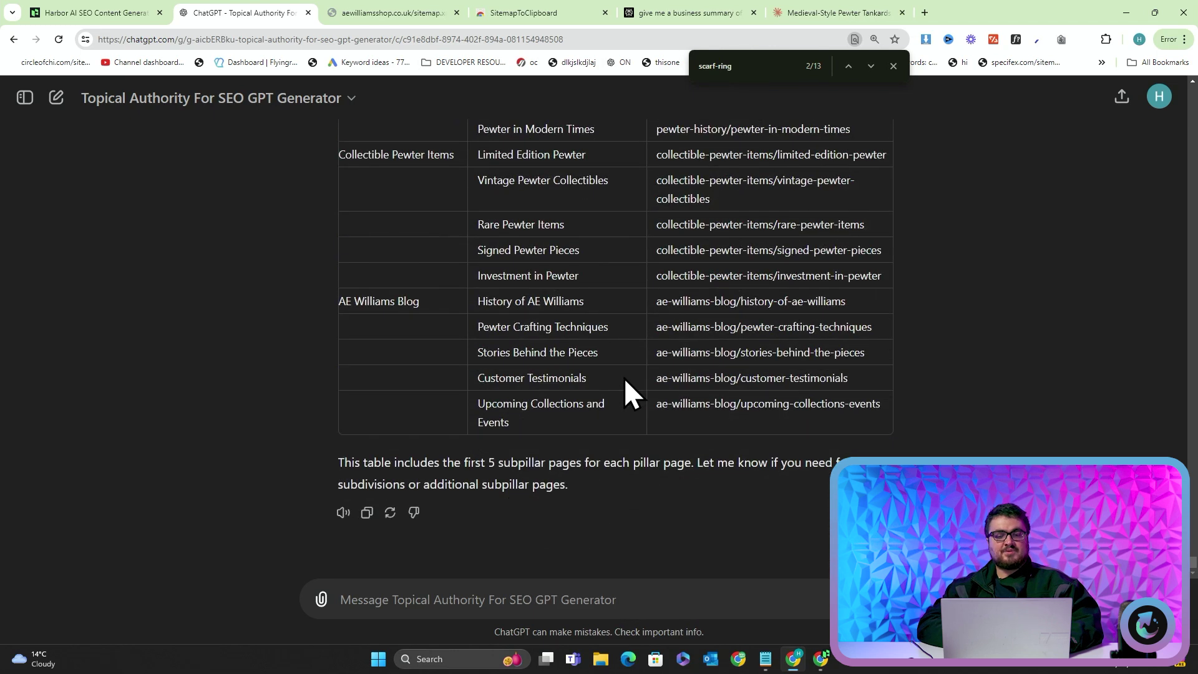
pyautogui.scroll(15, 625, 382)
pyautogui.scroll(14, 624, 377)
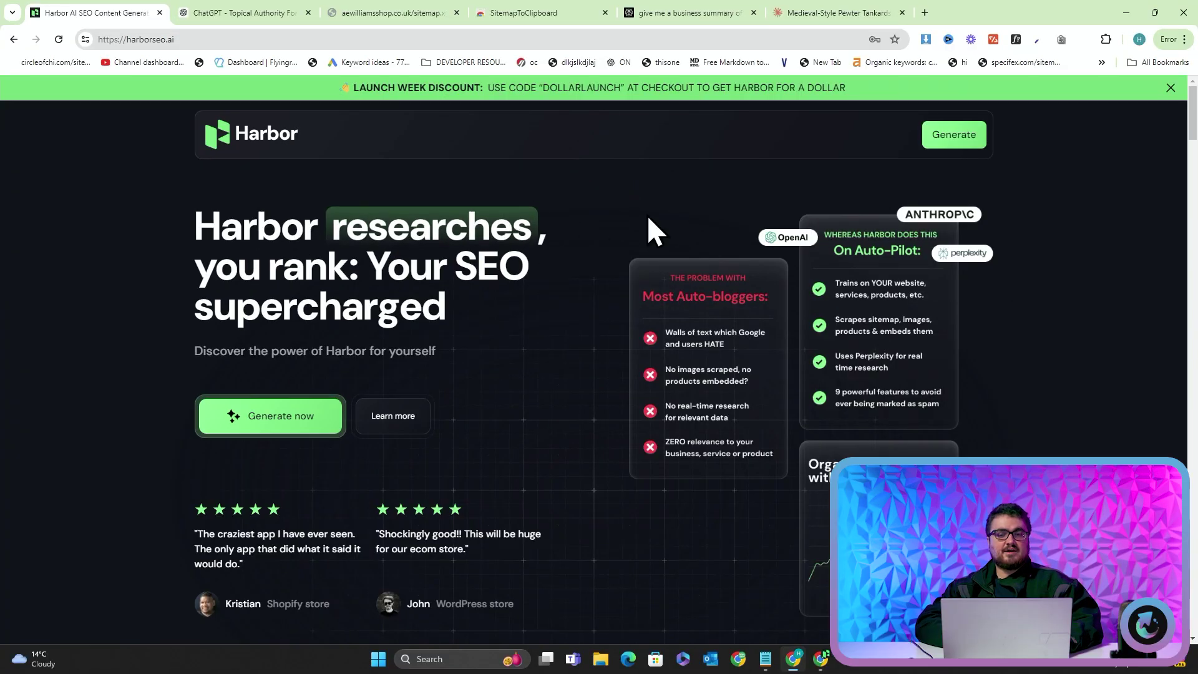
# Select the launch-week discount code in Harbor's banner and go back to the ChatGPT table
pyautogui.doubleClick(578, 87)
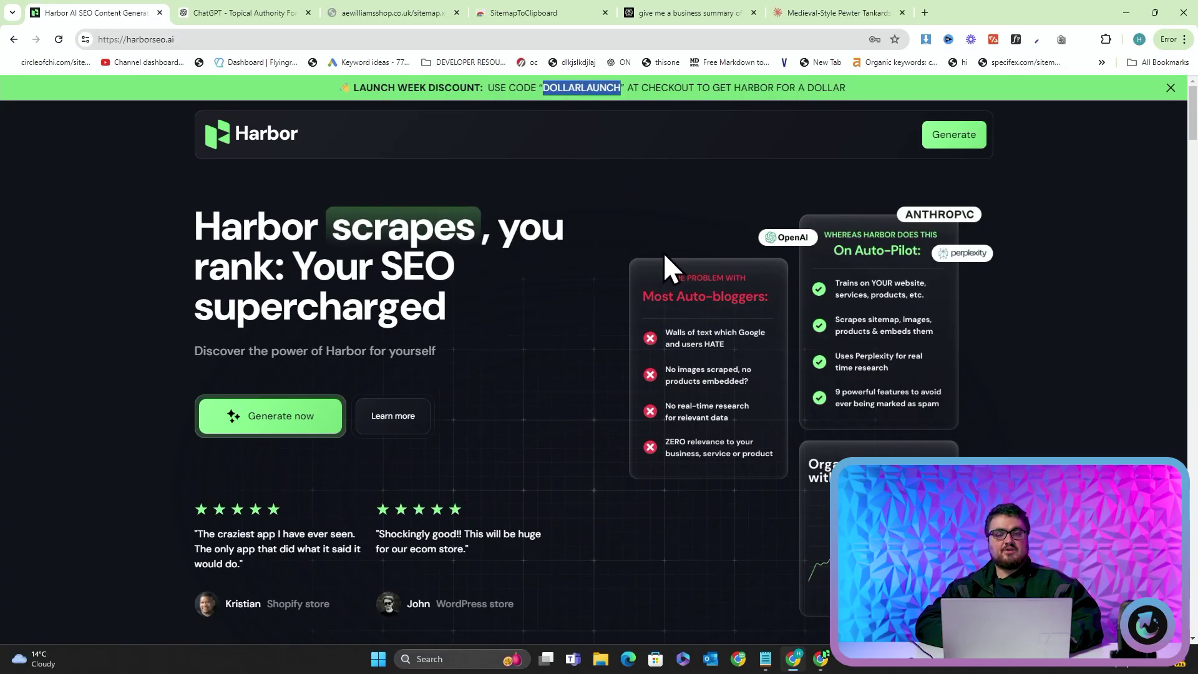
pyautogui.click(262, 8)
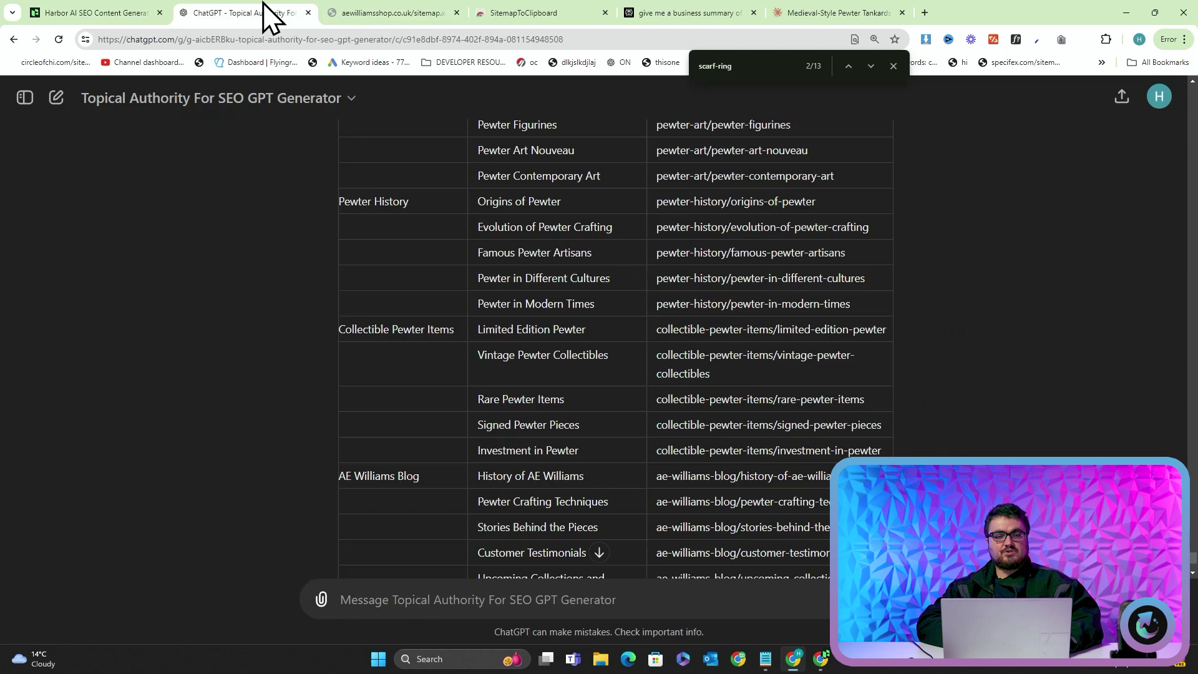